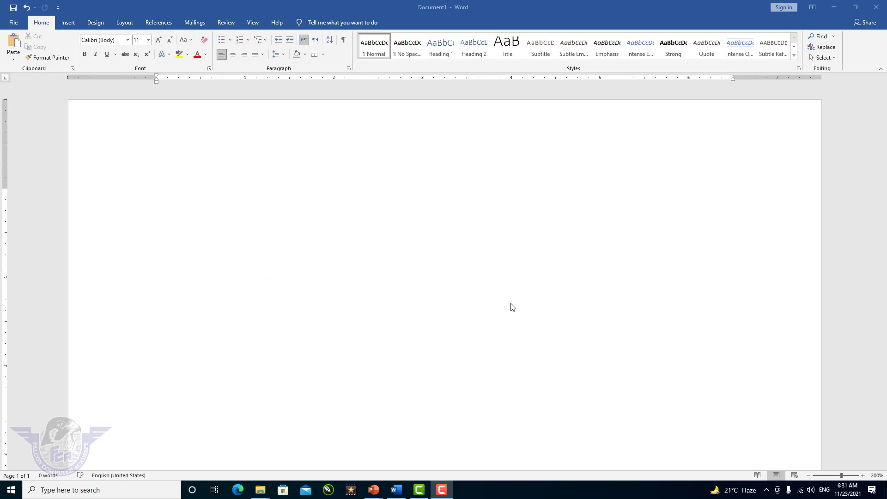
Step: Create a five-column table by AutoFormatting a row of plus signs
{"action": "left_click", "coordinate": [141, 171]}
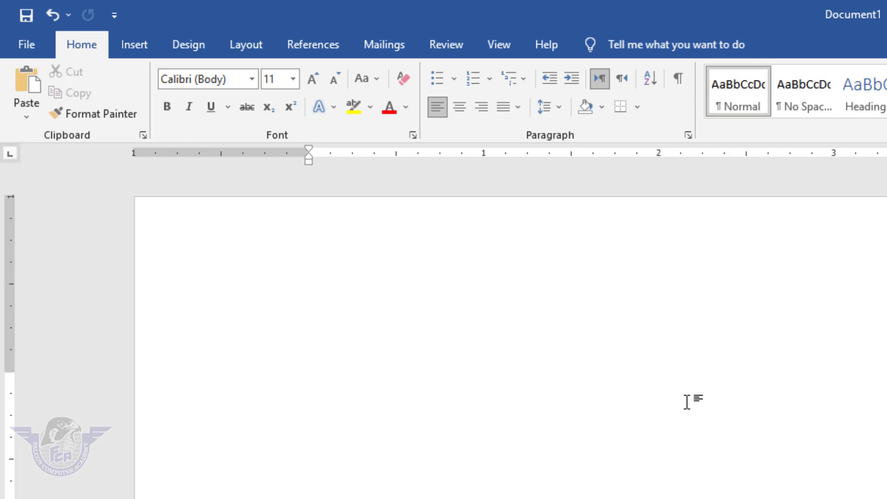
{"action": "type", "text": "+"}
{"action": "key", "text": "Tab"}
{"action": "type", "text": "+"}
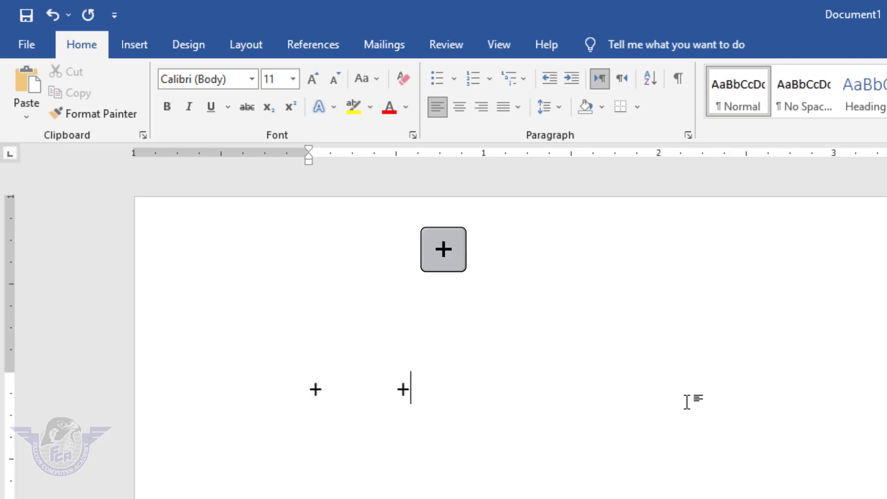
{"action": "key", "text": "Tab"}
{"action": "type", "text": "+"}
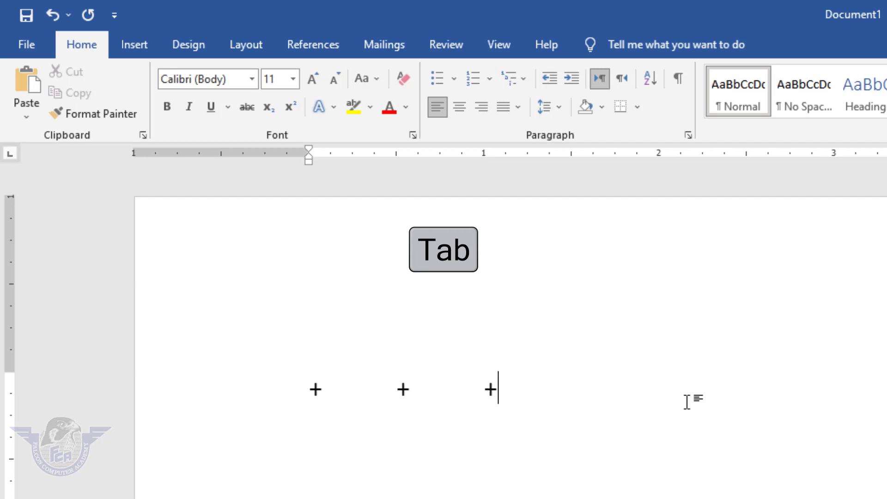
{"action": "key", "text": "Tab"}
{"action": "type", "text": "+"}
{"action": "key", "text": "Tab"}
{"action": "type", "text": "+"}
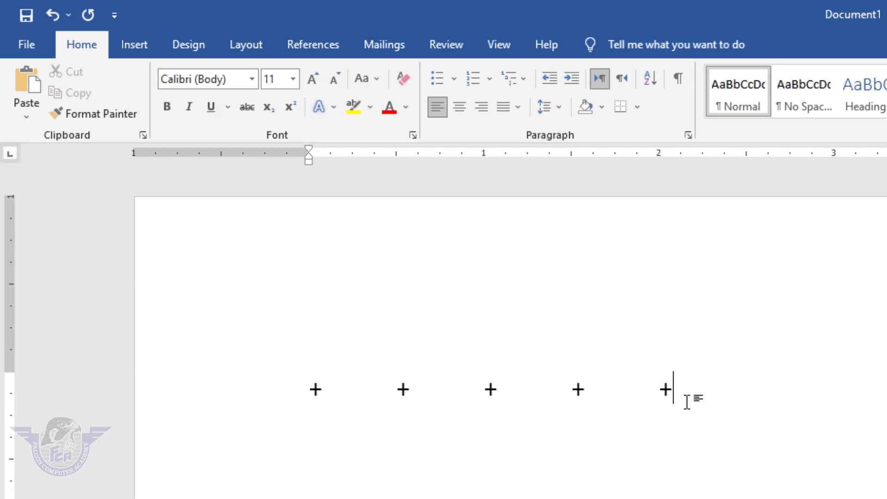
{"action": "key", "text": "Tab"}
{"action": "type", "text": "+"}
{"action": "key", "text": "Return"}
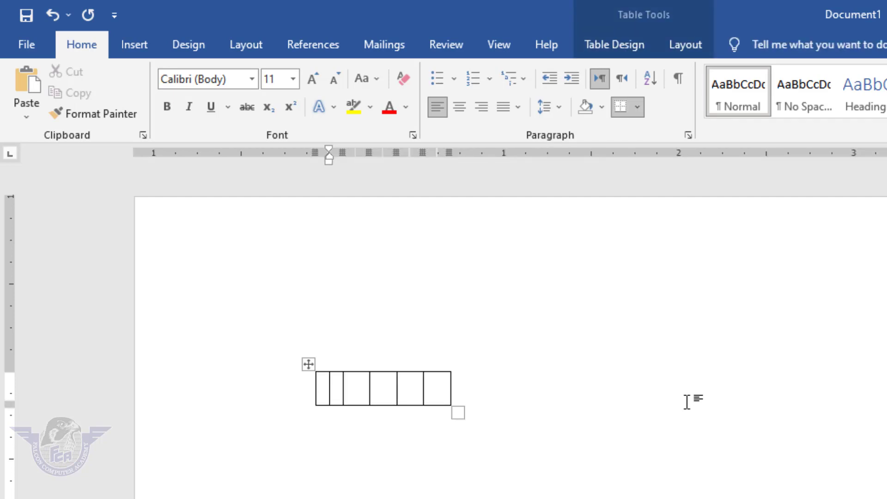
Step: Extend the table to ten rows and start a new line below it
{"action": "key", "text": "Tab"}
{"action": "key", "text": "Tab"}
{"action": "key", "text": "Tab"}
{"action": "key", "text": "Tab"}
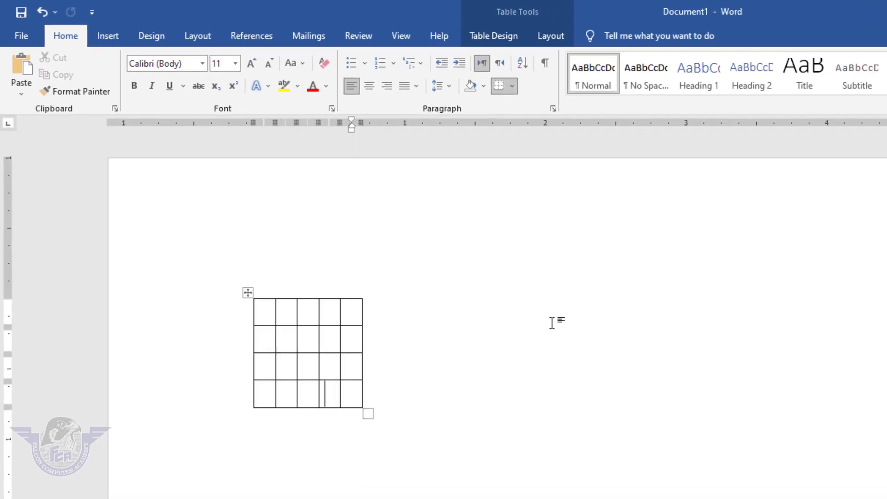
{"action": "key", "text": "Tab"}
{"action": "key", "text": "Tab"}
{"action": "key", "text": "Tab"}
{"action": "key", "text": "Tab"}
{"action": "key", "text": "Tab"}
{"action": "key", "text": "Tab"}
{"action": "key", "text": "Tab"}
{"action": "key", "text": "Tab"}
{"action": "key", "text": "Tab"}
{"action": "key", "text": "Tab"}
{"action": "key", "text": "Tab"}
{"action": "key", "text": "Tab"}
{"action": "key", "text": "Tab"}
{"action": "key", "text": "Tab"}
{"action": "key", "text": "Tab"}
{"action": "key", "text": "Tab"}
{"action": "key", "text": "Tab"}
{"action": "key", "text": "Tab"}
{"action": "key", "text": "Tab"}
{"action": "key", "text": "Tab"}
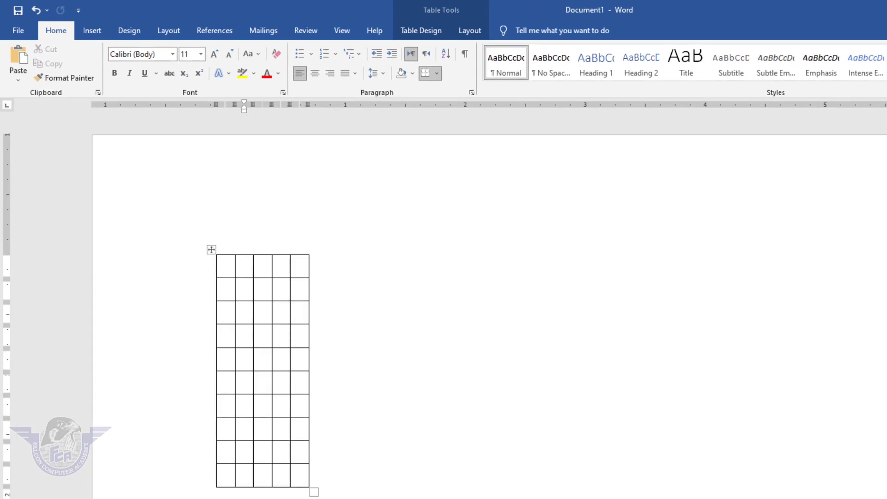
{"action": "key", "text": "Down"}
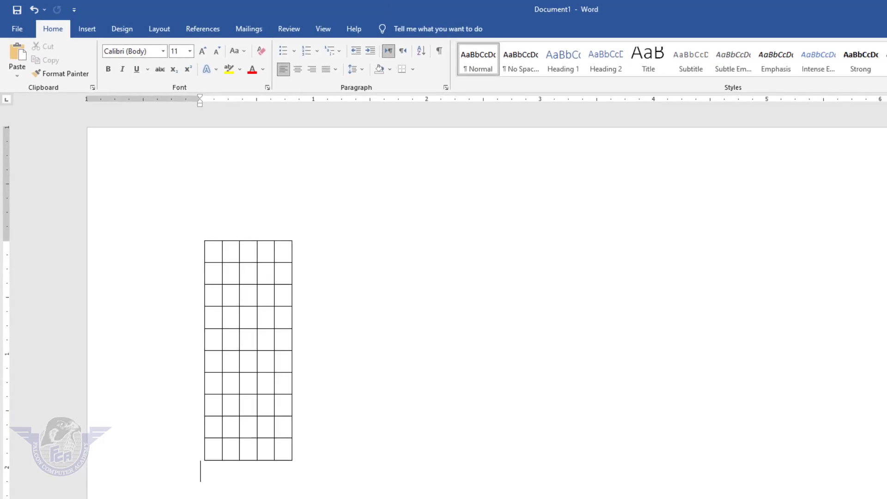
{"action": "key", "text": "Return"}
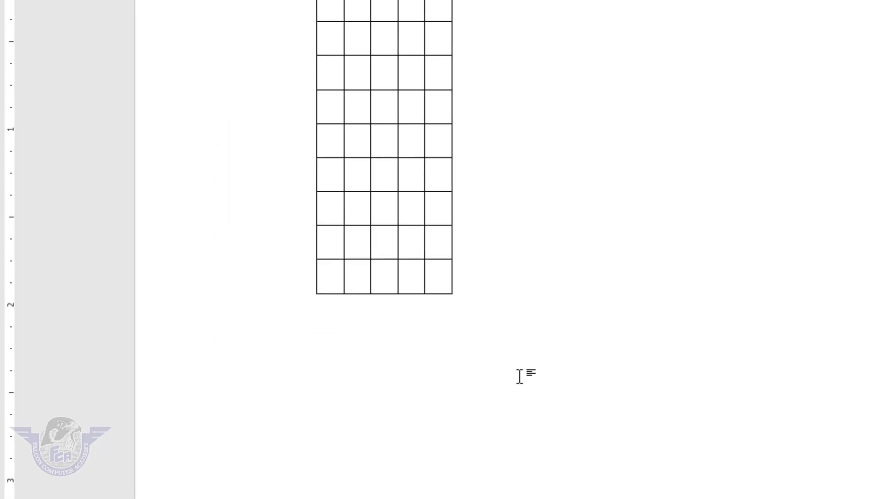
Step: Add a one-row table from the pattern +-------+---------------------------+----+----+ with one wide column
{"action": "type", "text": "+-------+"}
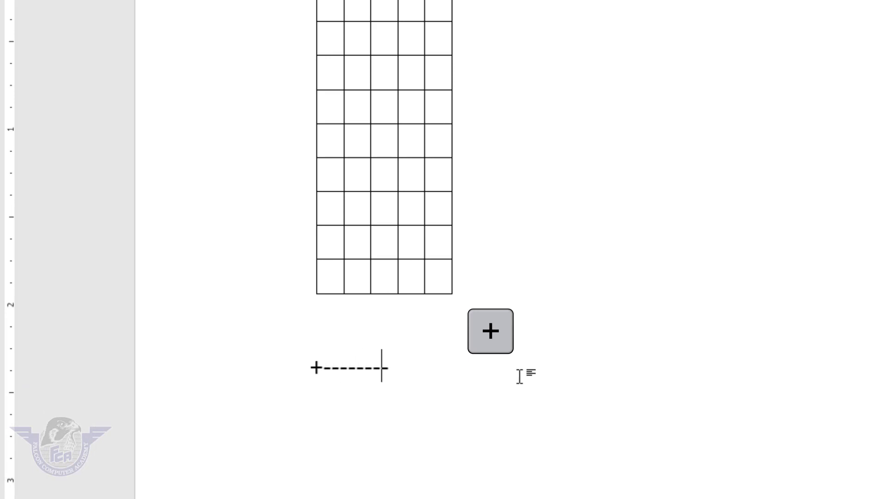
{"action": "type", "text": "----------------------------"}
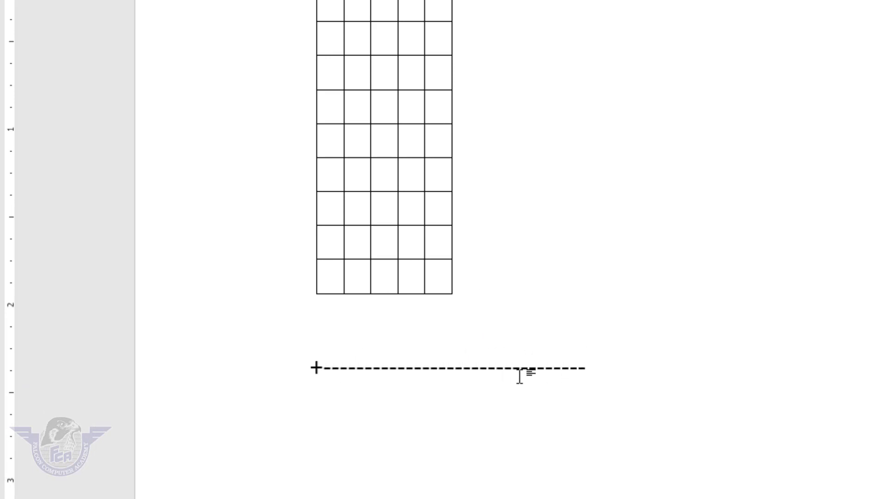
{"action": "type", "text": "+----"}
{"action": "type", "text": "+----+---+"}
{"action": "key", "text": "Return"}
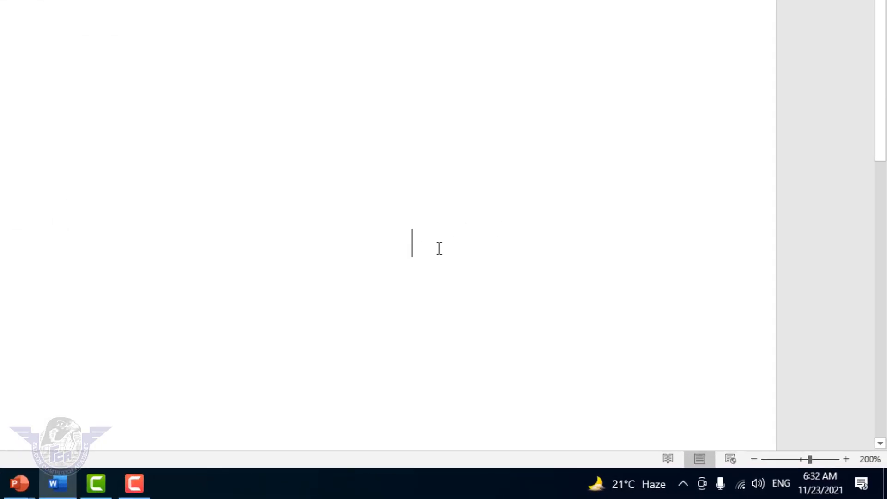
Step: Type 'falcon computer academy', then 'Office management' centred, then 'graphics' lower on the left
{"action": "type", "text": "falc"}
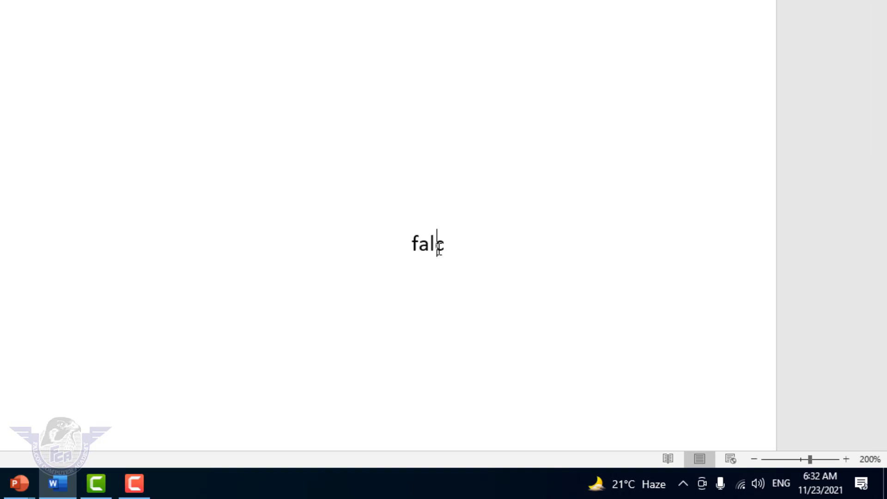
{"action": "type", "text": "on computer academy"}
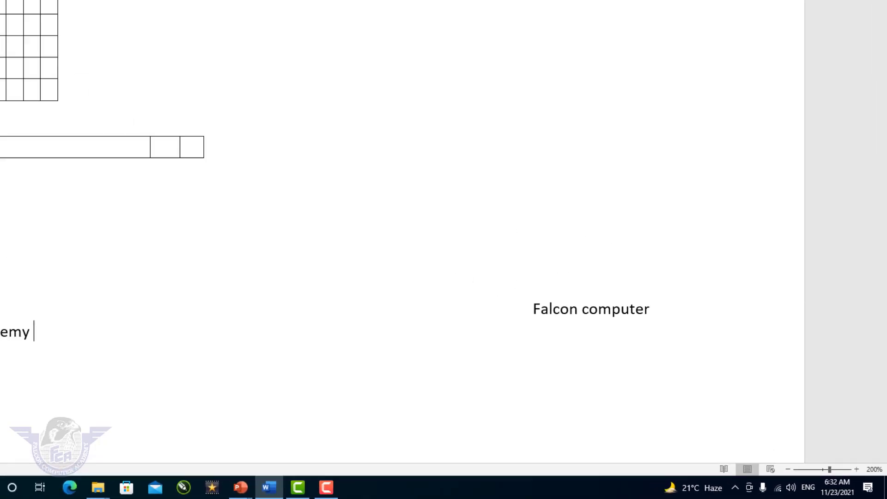
{"action": "left_click", "coordinate": [384, 428]}
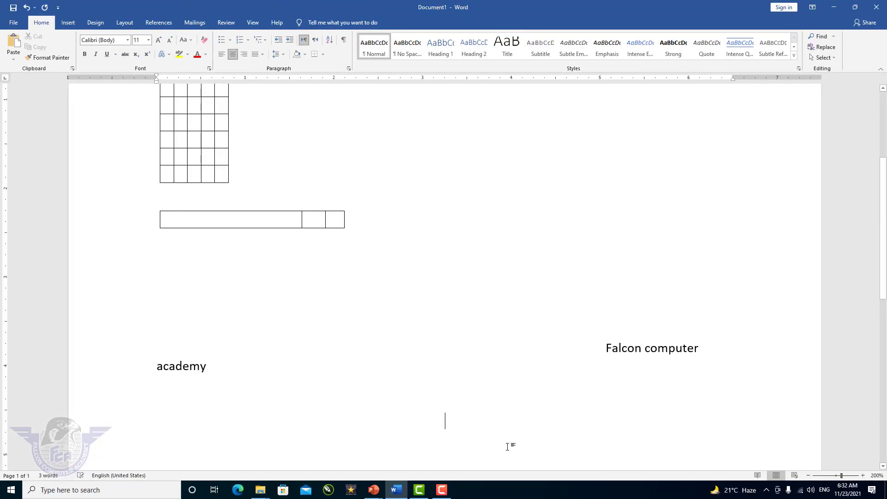
{"action": "type", "text": "Office management"}
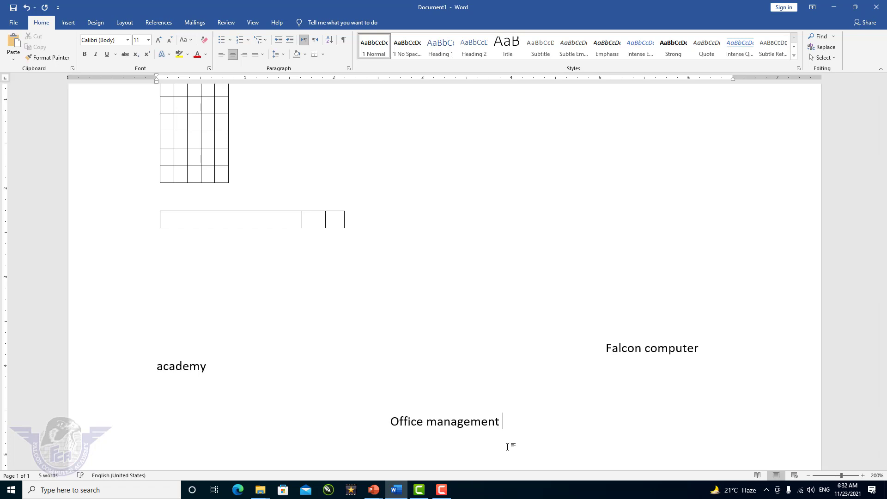
{"action": "scroll", "coordinate": [366, 422], "scroll_direction": "down", "scroll_amount": 4}
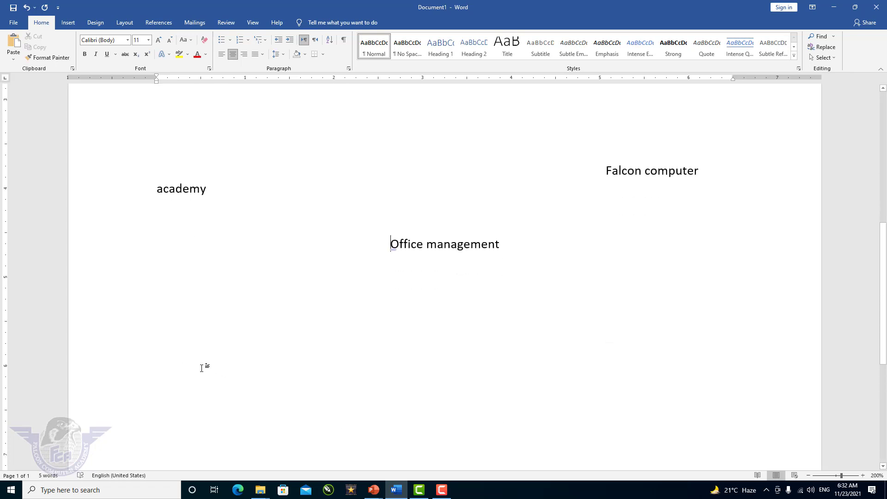
{"action": "double_click", "coordinate": [203, 363]}
{"action": "type", "text": "graphics"}
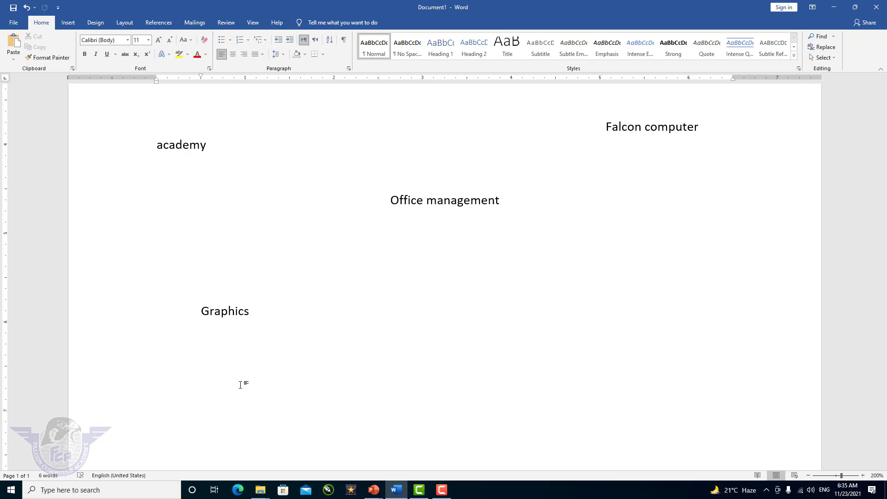
Step: Replace all content with 'My name is vijay', repeated many times with F4, then open search
{"action": "key", "text": "ctrl+a"}
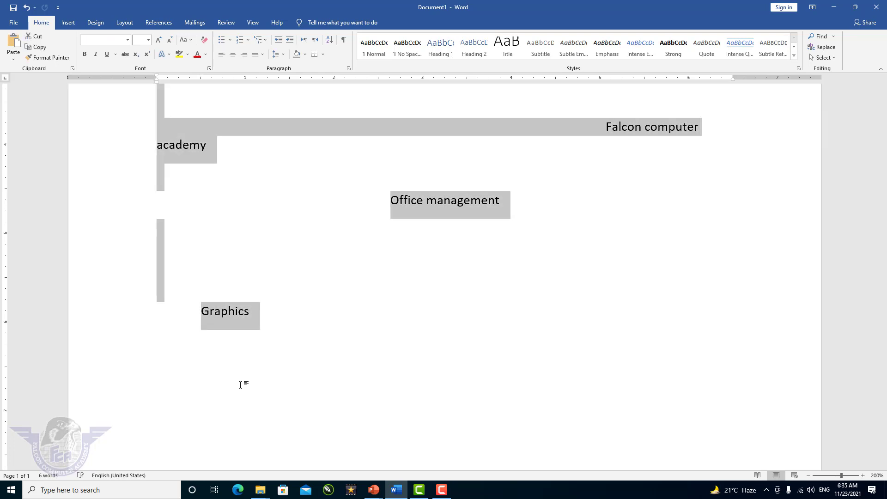
{"action": "key", "text": "Delete"}
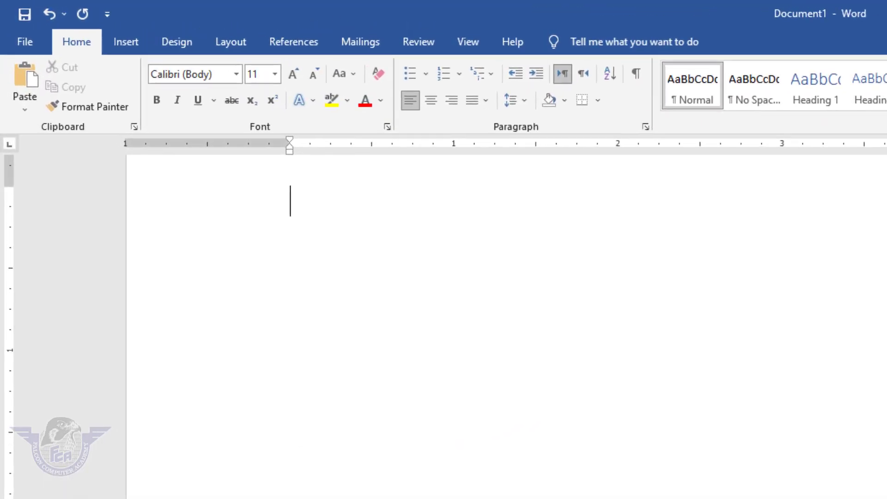
{"action": "type", "text": "My name is "}
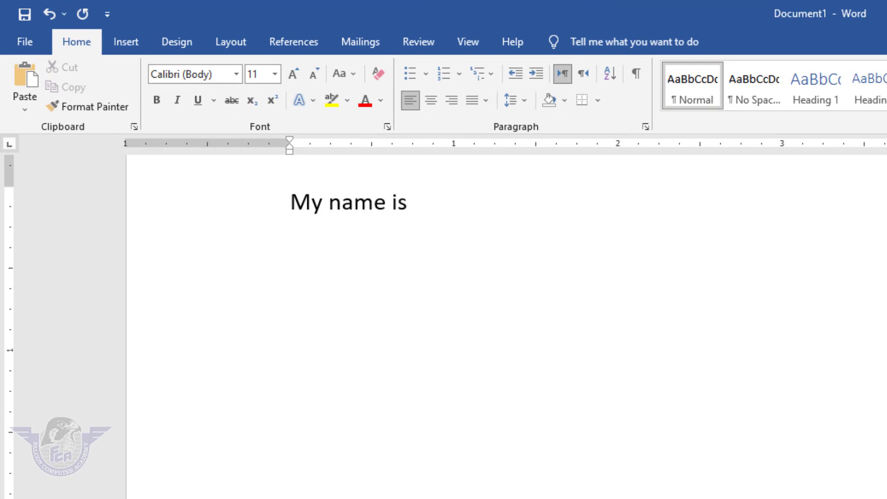
{"action": "type", "text": "vijay"}
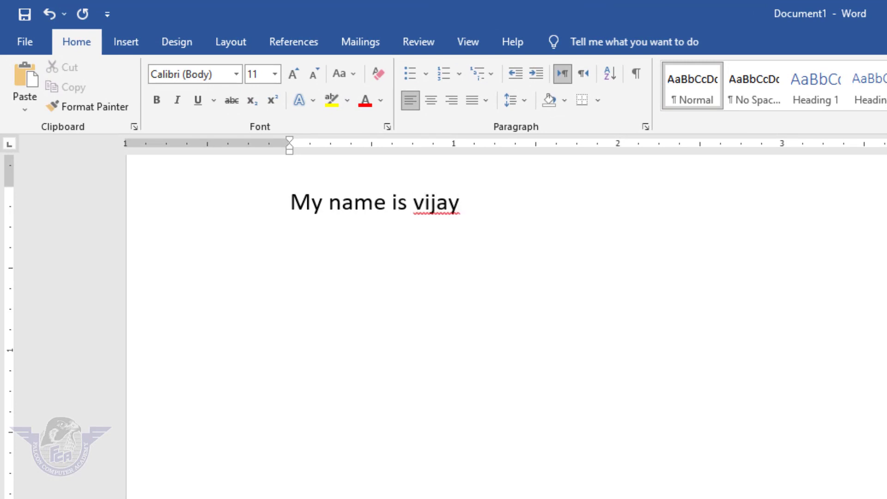
{"action": "key", "text": "F4"}
{"action": "key", "text": "F4"}
{"action": "key", "text": "F4"}
{"action": "key", "text": "F4"}
{"action": "key", "text": "F4"}
{"action": "key", "text": "F4"}
{"action": "key", "text": "F4"}
{"action": "key", "text": "F4"}
{"action": "key", "text": "F4"}
{"action": "key", "text": "F4"}
{"action": "key", "text": "F4"}
{"action": "key", "text": "F4"}
{"action": "key", "text": "F4"}
{"action": "key", "text": "F4"}
{"action": "key", "text": "F4"}
{"action": "key", "text": "F4"}
{"action": "key", "text": "F4"}
{"action": "key", "text": "F4"}
{"action": "key", "text": "F4"}
{"action": "key", "text": "F4"}
{"action": "key", "text": "F4"}
{"action": "key", "text": "F4"}
{"action": "key", "text": "F4"}
{"action": "key", "text": "F4"}
{"action": "key", "text": "F4"}
{"action": "key", "text": "F4"}
{"action": "key", "text": "F4"}
{"action": "key", "text": "F4"}
{"action": "key", "text": "F4"}
{"action": "key", "text": "F4"}
{"action": "key", "text": "F4"}
{"action": "key", "text": "F4"}
{"action": "key", "text": "F4"}
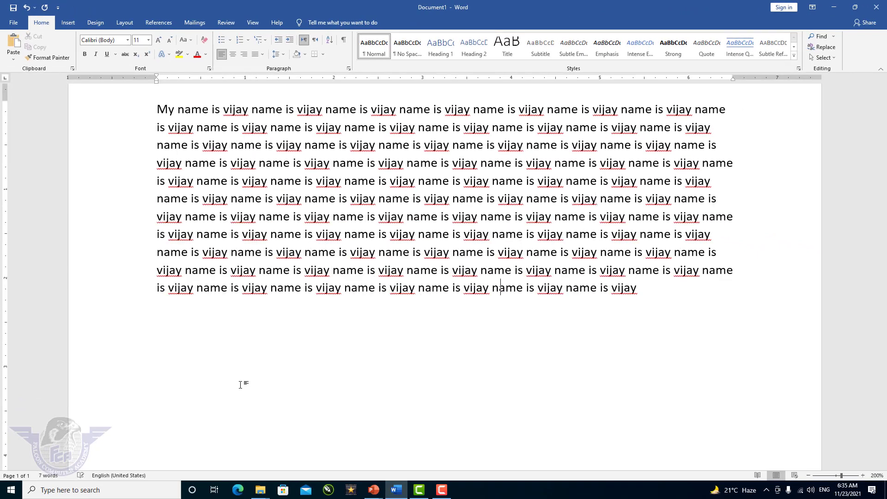
{"action": "key", "text": "F4"}
{"action": "key", "text": "F4"}
{"action": "key", "text": "F4"}
{"action": "key", "text": "F4"}
{"action": "key", "text": "F4"}
{"action": "key", "text": "F4"}
{"action": "key", "text": "F4"}
{"action": "key", "text": "F4"}
{"action": "key", "text": "F4"}
{"action": "key", "text": "F4"}
{"action": "key", "text": "F4"}
{"action": "key", "text": "F4"}
{"action": "key", "text": "F4"}
{"action": "key", "text": "F4"}
{"action": "key", "text": "F4"}
{"action": "key", "text": "F4"}
{"action": "key", "text": "F4"}
{"action": "key", "text": "F4"}
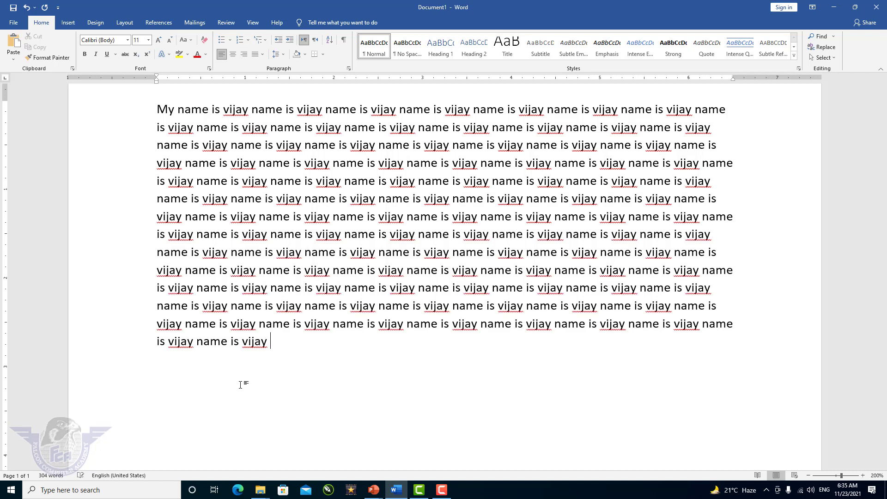
{"action": "key", "text": "ctrl+f"}
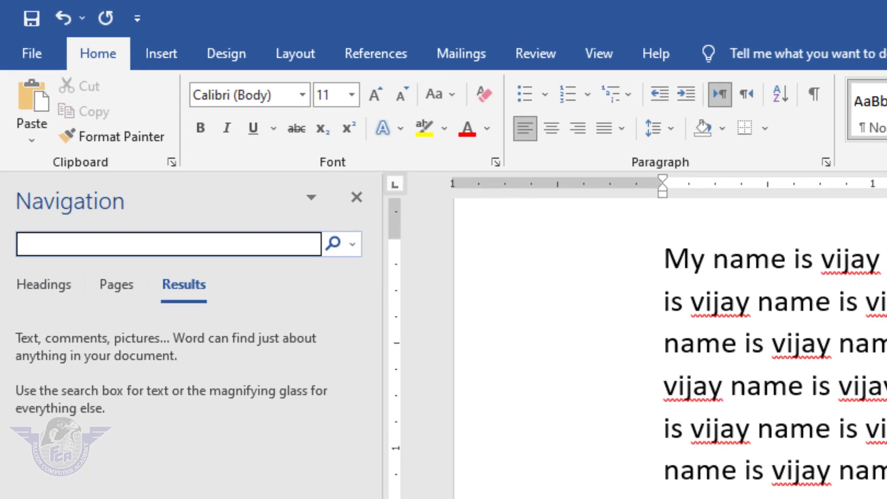
Step: Search for 'vijay' (101 matches) and bring up Find and Replace
{"action": "type", "text": "vijay"}
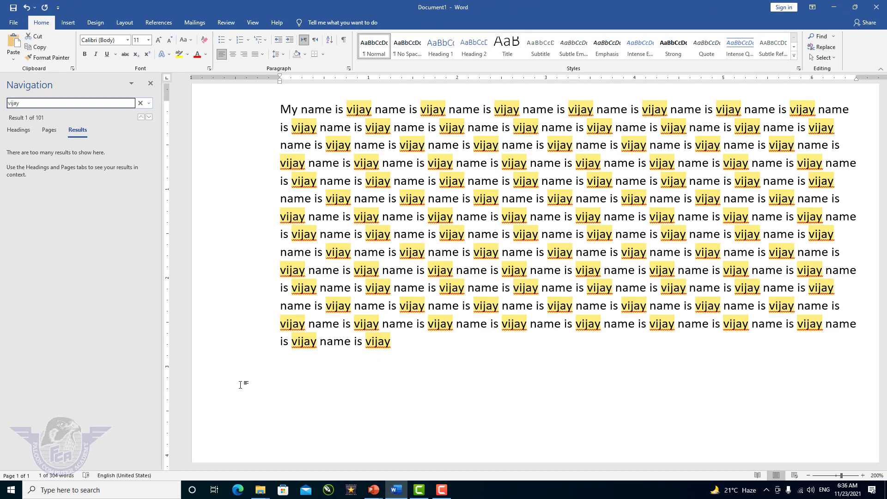
{"action": "key", "text": "ctrl+h"}
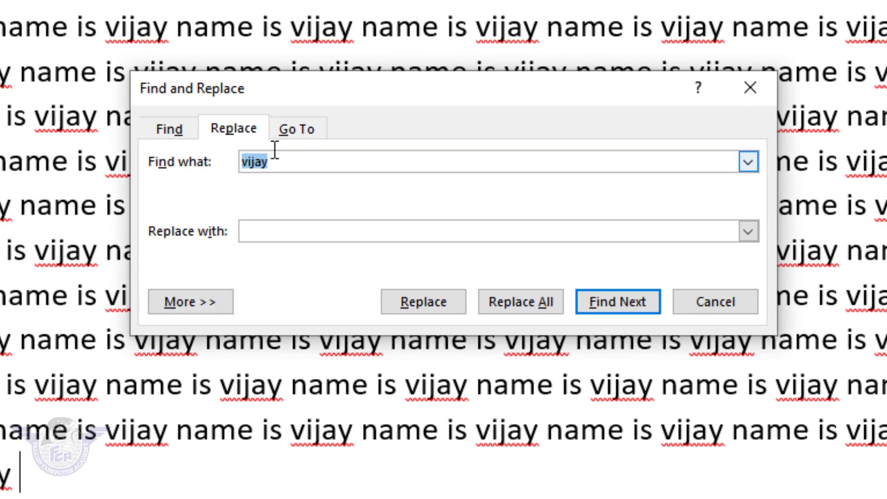
Step: Reposition the Find and Replace dialog, keeping 'vijay' as the text to find
{"action": "left_click_drag", "start_coordinate": [311, 95], "coordinate": [228, 0]}
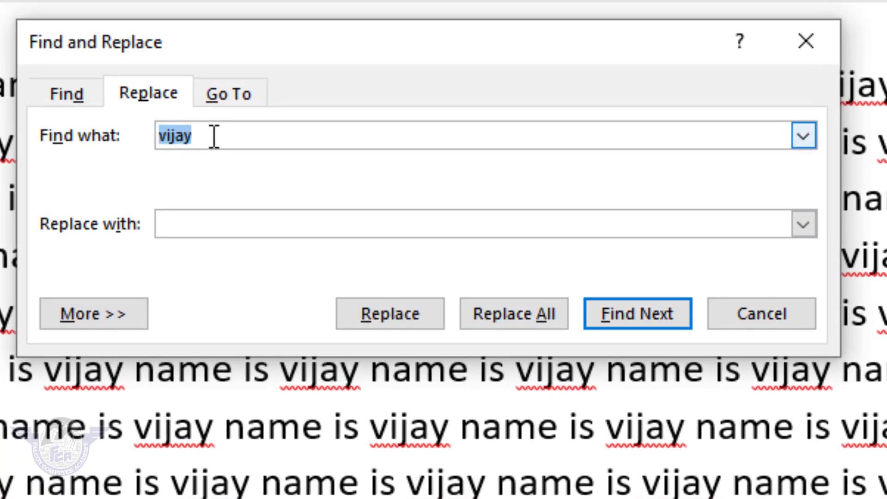
{"action": "left_click", "coordinate": [202, 18]}
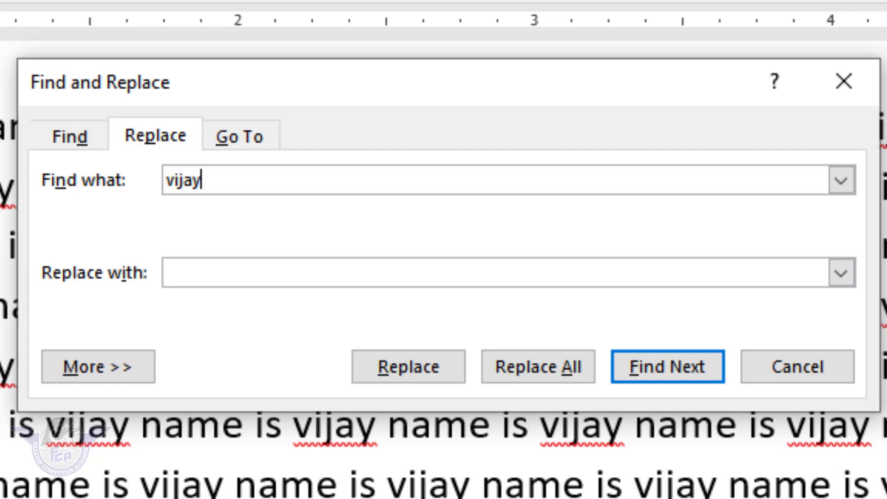
{"action": "key", "text": "alt"}
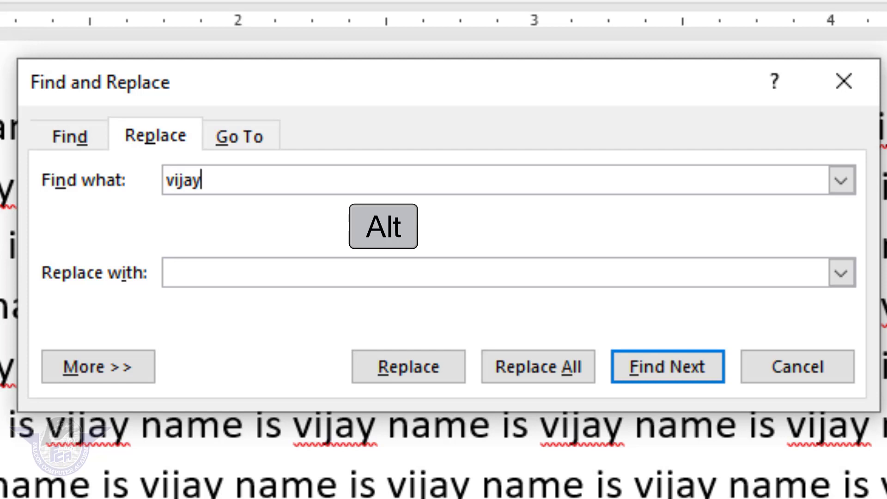
{"action": "key", "text": "alt+i"}
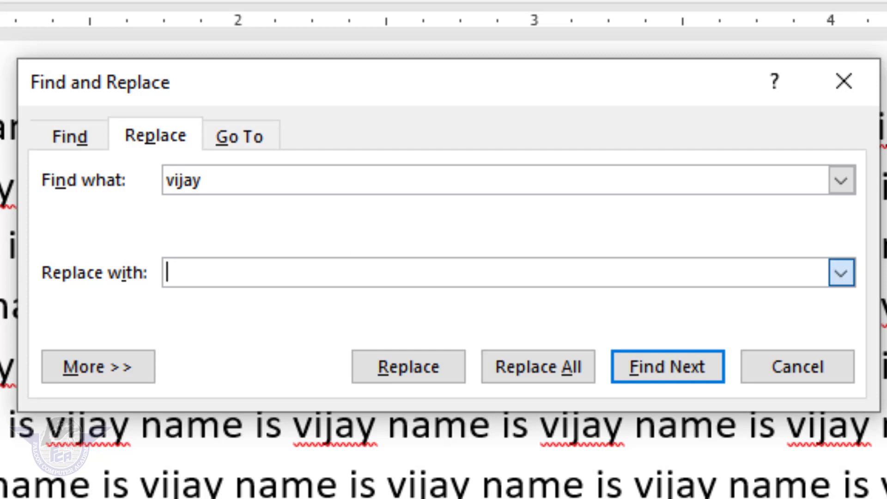
{"action": "key", "text": "alt+Down"}
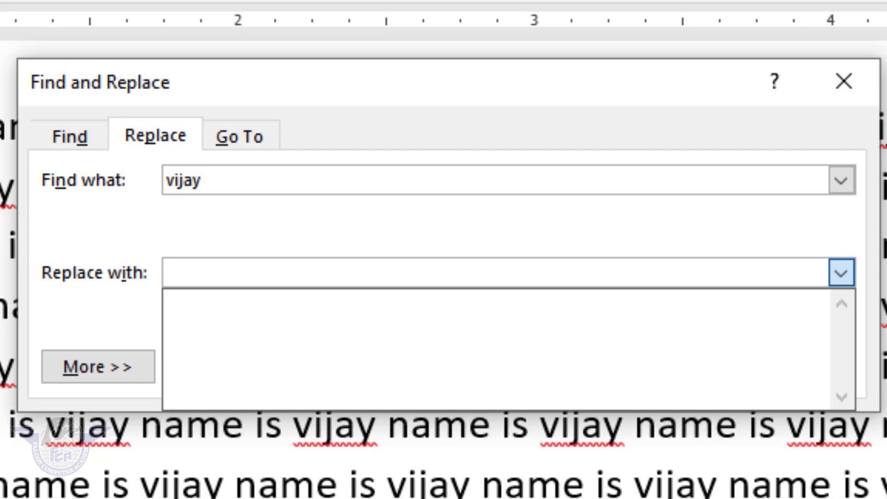
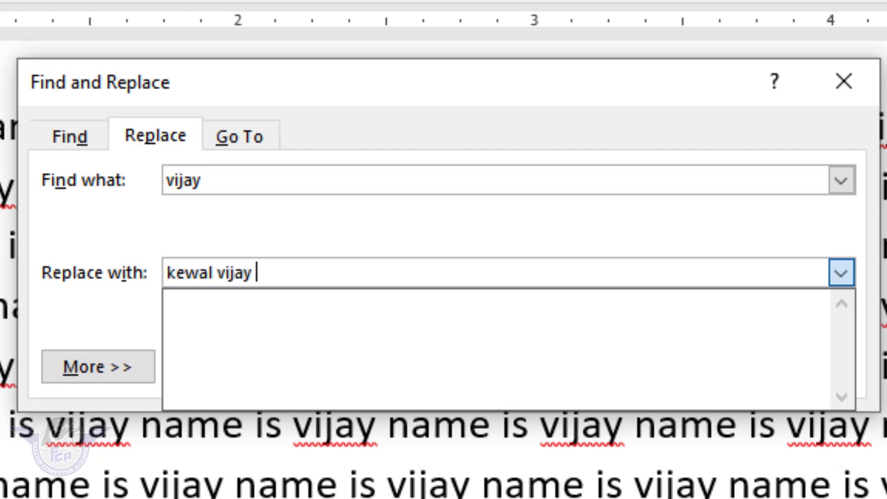
{"action": "key", "text": "Escape"}
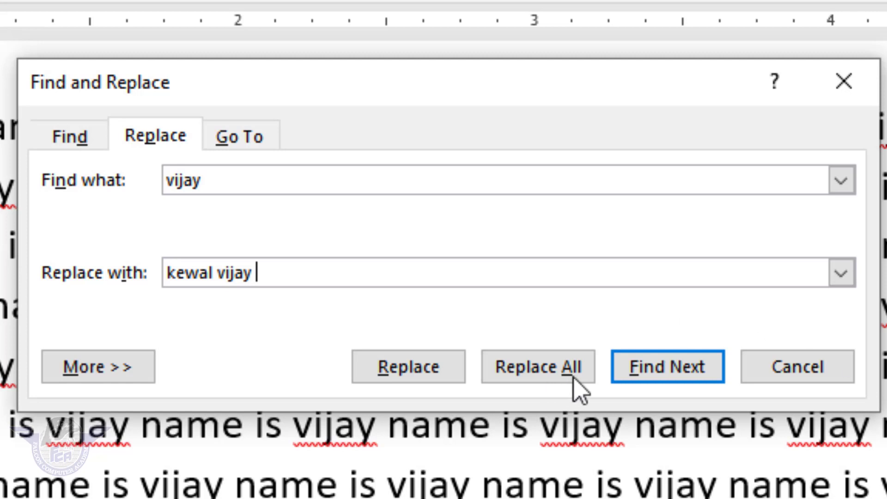
{"action": "key", "text": "alt+a"}
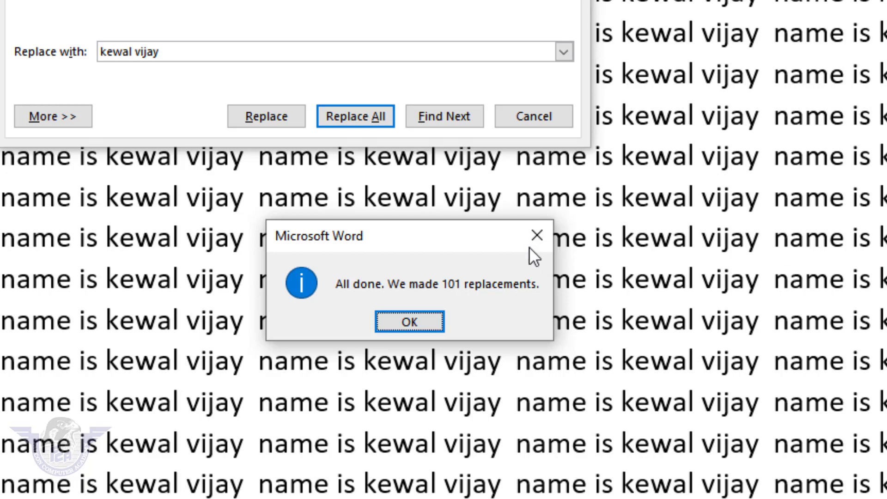
{"action": "left_click", "coordinate": [537, 235]}
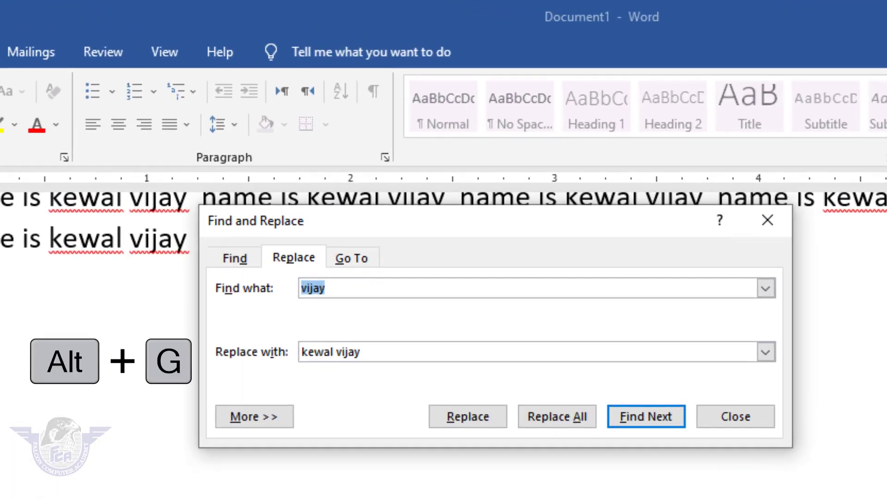
Step: Switch Find and Replace to the Go To, then Find tab, and close the dialog
{"action": "key", "text": "alt+g"}
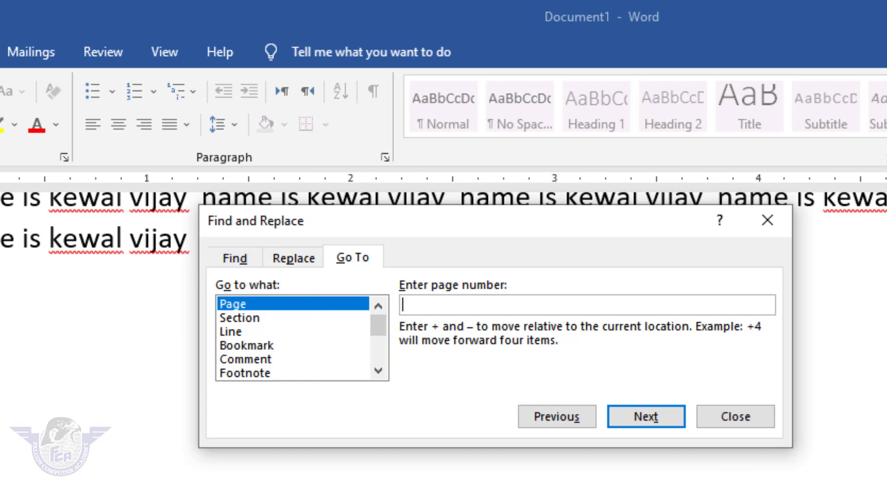
{"action": "key", "text": "alt+d"}
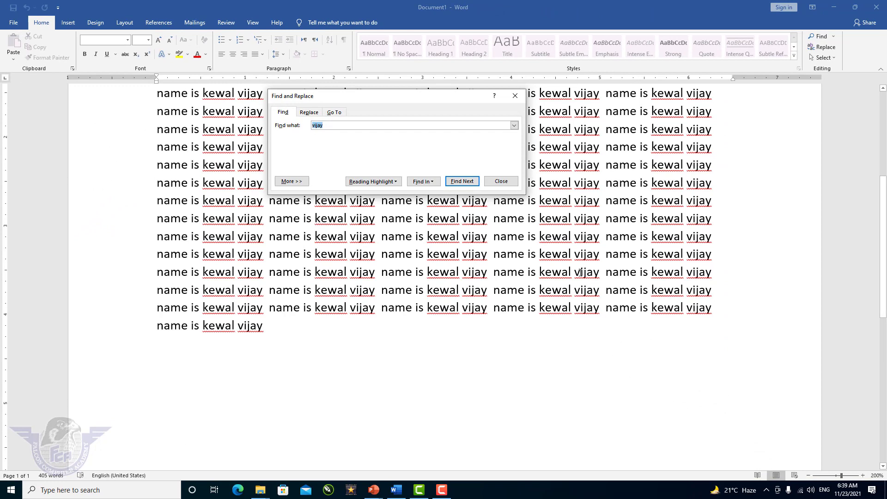
{"action": "left_click", "coordinate": [507, 183]}
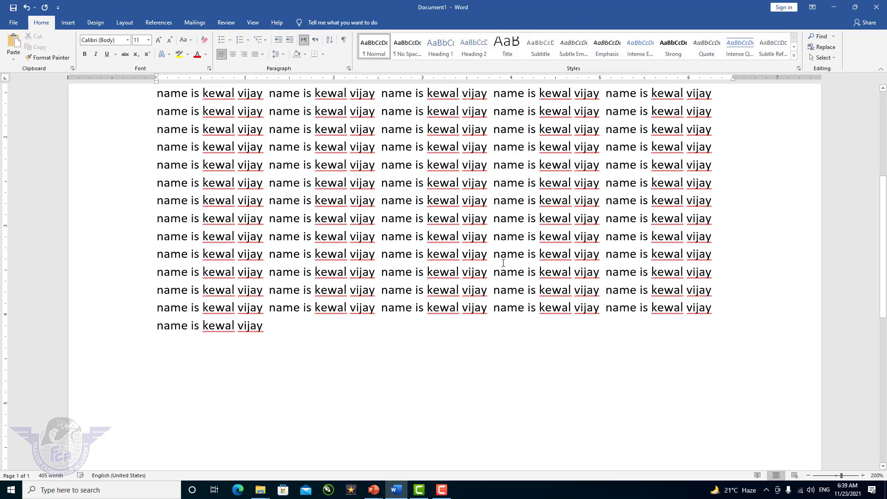
{"action": "scroll", "coordinate": [502, 277], "scroll_direction": "up", "scroll_amount": 4}
{"action": "scroll", "coordinate": [500, 295], "scroll_direction": "down", "scroll_amount": 2}
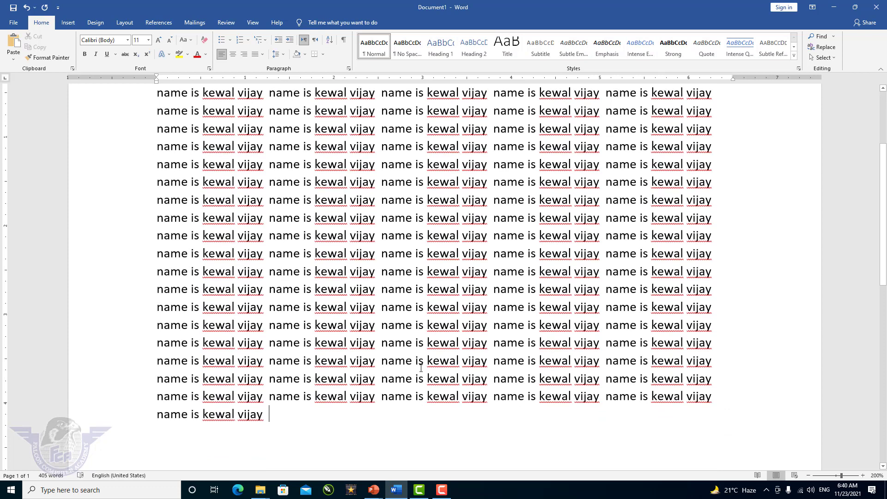
{"action": "left_click_drag", "start_coordinate": [295, 419], "coordinate": [151, 129]}
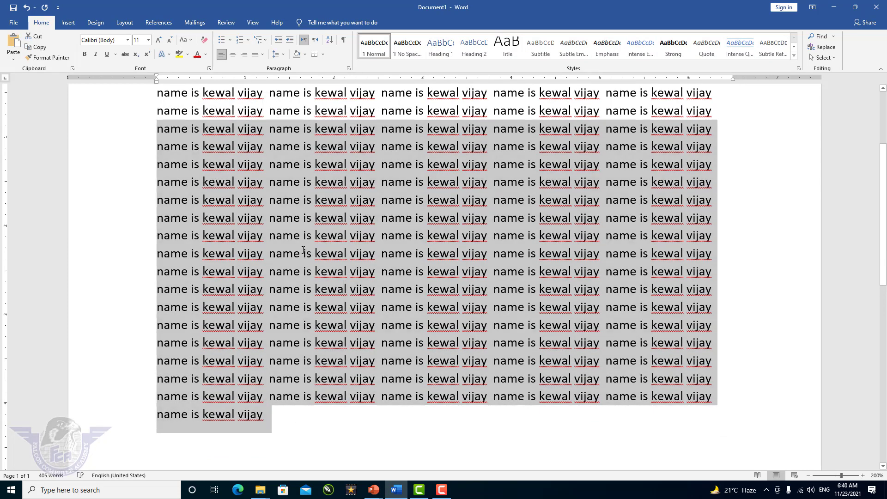
{"action": "left_click", "coordinate": [343, 288]}
{"action": "left_click_drag", "start_coordinate": [202, 164], "coordinate": [577, 307]}
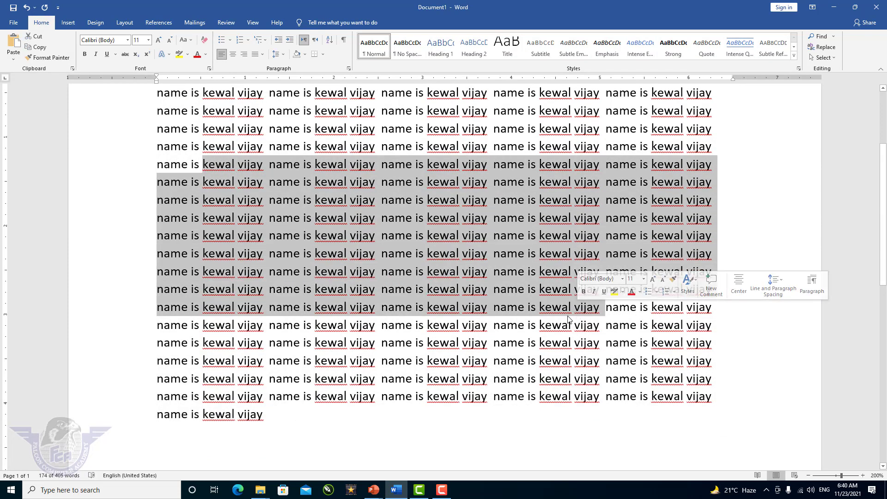
{"action": "left_click", "coordinate": [536, 325]}
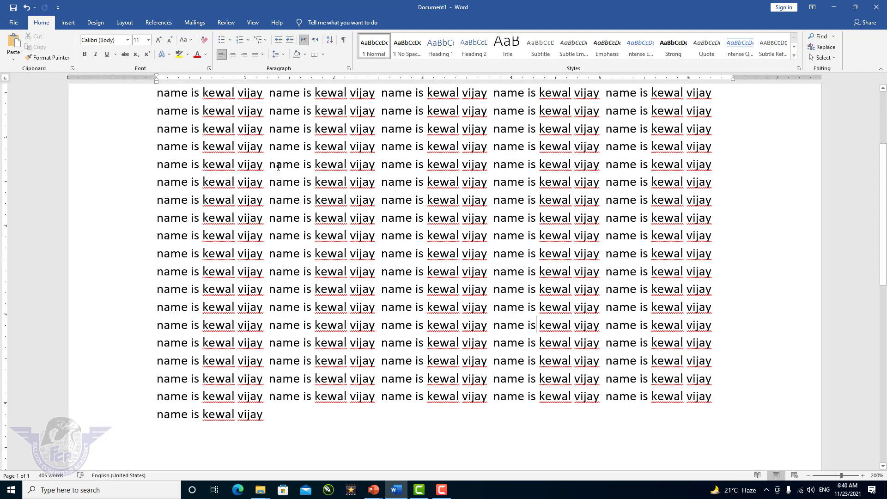
Step: Alt-drag a rectangular block mid-page and make it red text with yellow highlight
{"action": "key", "text": "alt"}
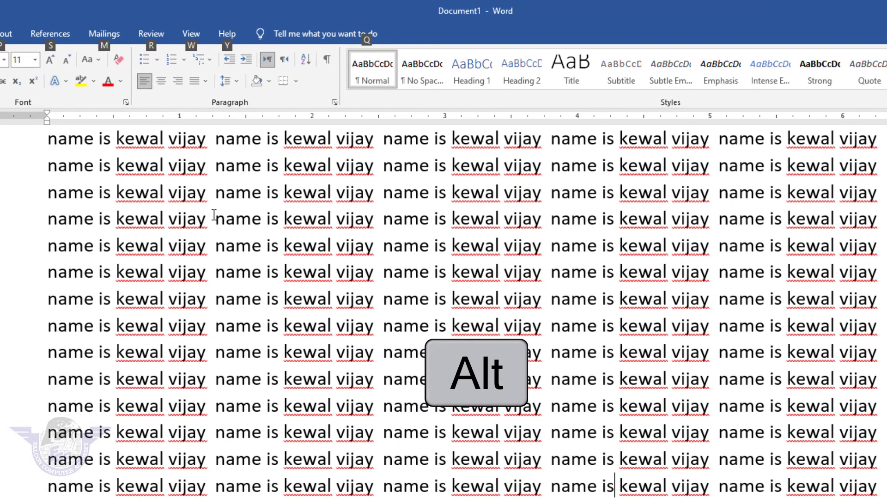
{"action": "left_click_drag", "start_coordinate": [214, 214], "coordinate": [767, 463]}
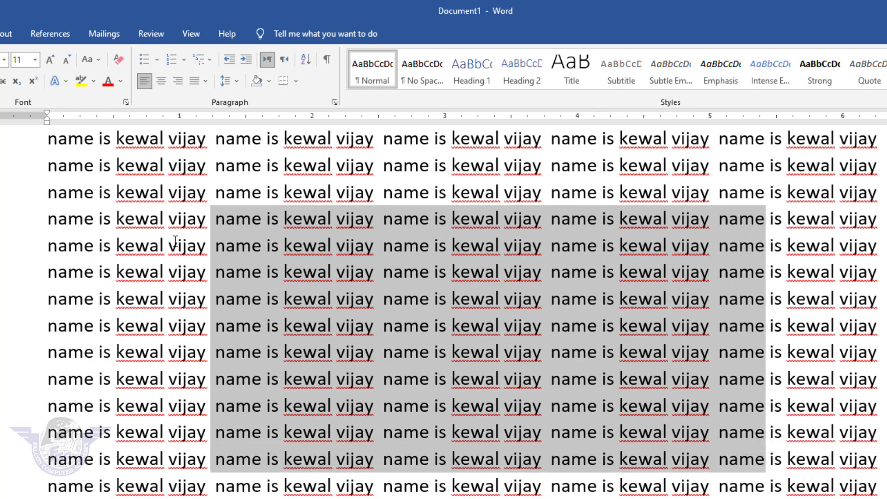
{"action": "left_click", "coordinate": [108, 82]}
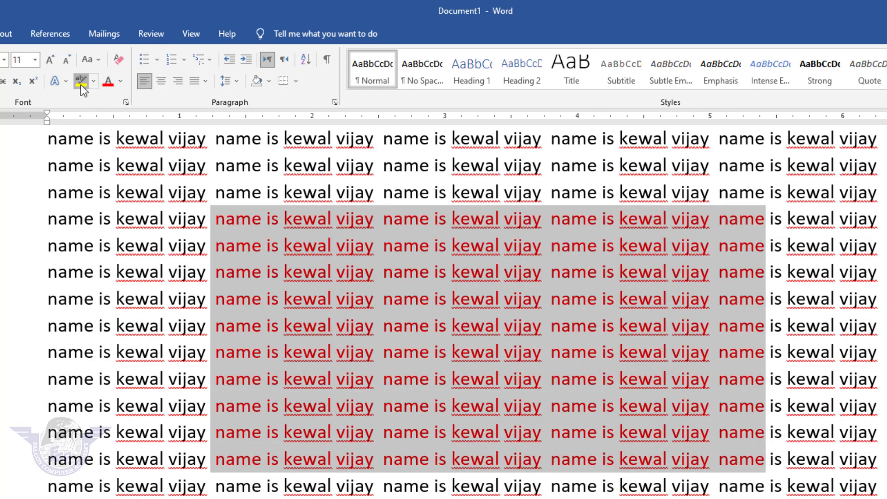
{"action": "left_click", "coordinate": [81, 85]}
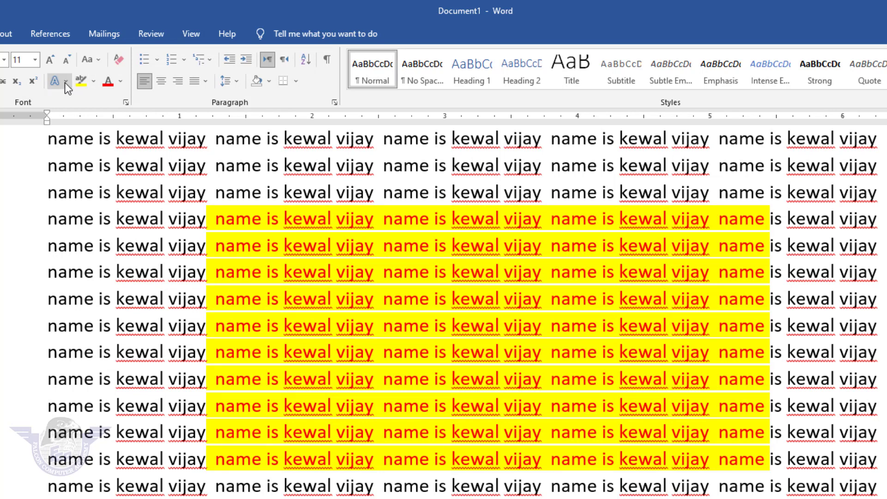
{"action": "left_click", "coordinate": [66, 83]}
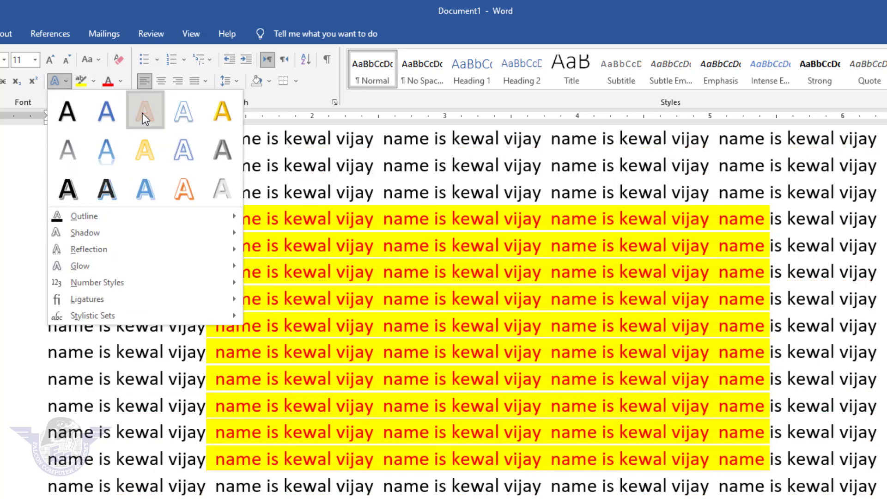
{"action": "left_click", "coordinate": [142, 114]}
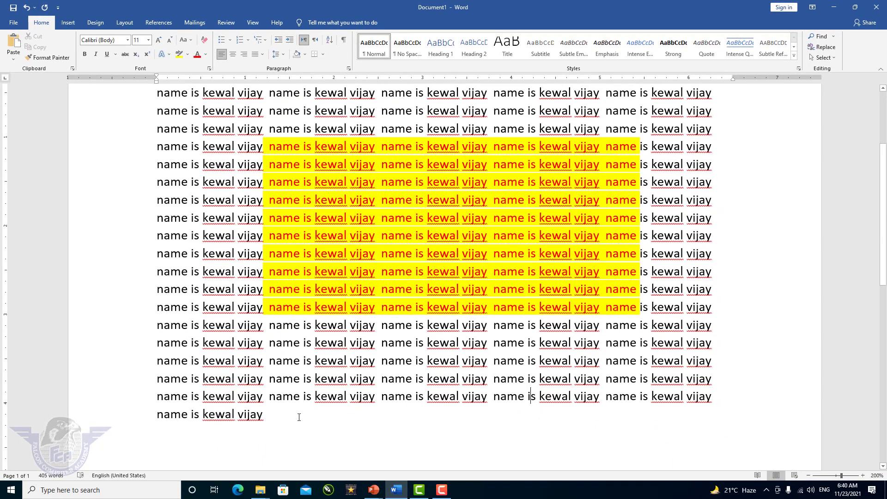
Step: Select all, deselect, then place the caret just before 'vijay' on line 9
{"action": "left_click", "coordinate": [287, 421]}
{"action": "key", "text": "ctrl+a"}
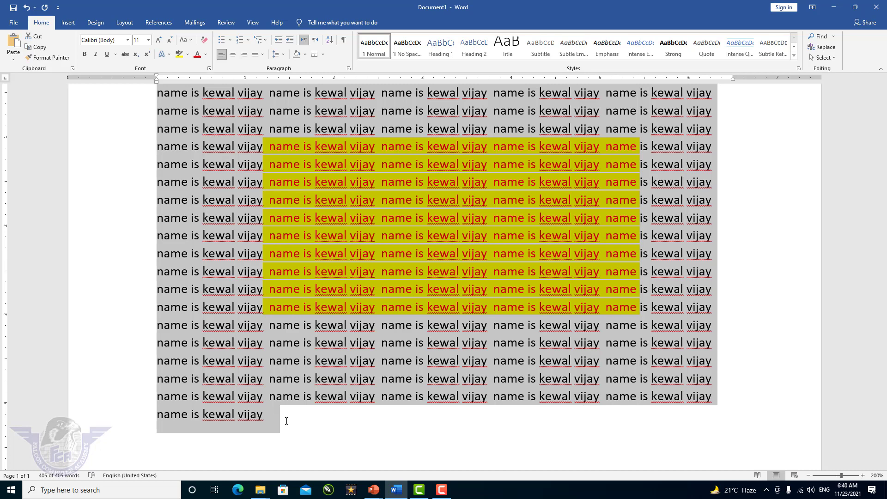
{"action": "left_click", "coordinate": [287, 421]}
{"action": "key", "text": "Up"}
{"action": "key", "text": "Up"}
{"action": "key", "text": "Up"}
{"action": "key", "text": "Up"}
{"action": "key", "text": "Up"}
{"action": "key", "text": "Up"}
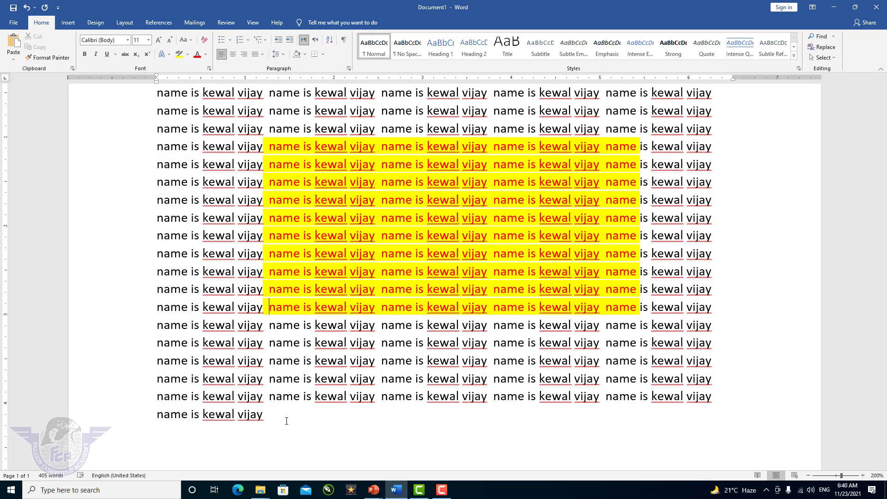
{"action": "key", "text": "Up"}
{"action": "key", "text": "Up"}
{"action": "key", "text": "Left"}
{"action": "key", "text": "Left"}
{"action": "key", "text": "Left"}
{"action": "key", "text": "Left"}
{"action": "key", "text": "Up"}
{"action": "key", "text": "Left"}
{"action": "key", "text": "Left"}
{"action": "key", "text": "Left"}
Step: Use F8 extend mode to stretch the selection up to the document's start
{"action": "key", "text": "F8"}
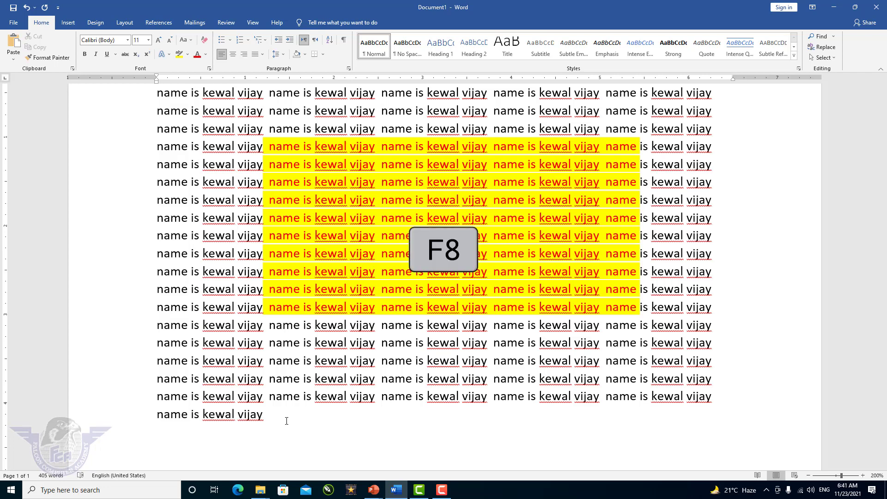
{"action": "key", "text": "Up"}
{"action": "key", "text": "Up"}
{"action": "key", "text": "Up"}
{"action": "key", "text": "Up"}
{"action": "key", "text": "Up"}
{"action": "key", "text": "Up"}
{"action": "key", "text": "Up"}
{"action": "key", "text": "Up"}
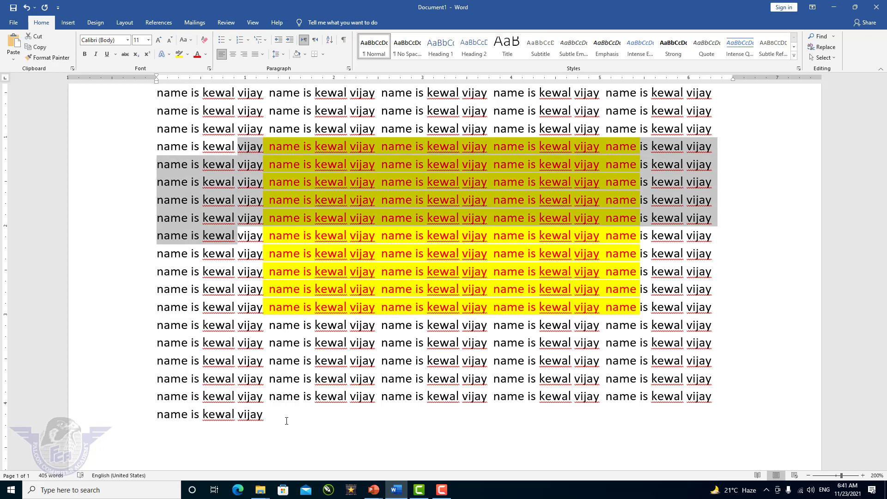
{"action": "key", "text": "Up"}
{"action": "key", "text": "Up"}
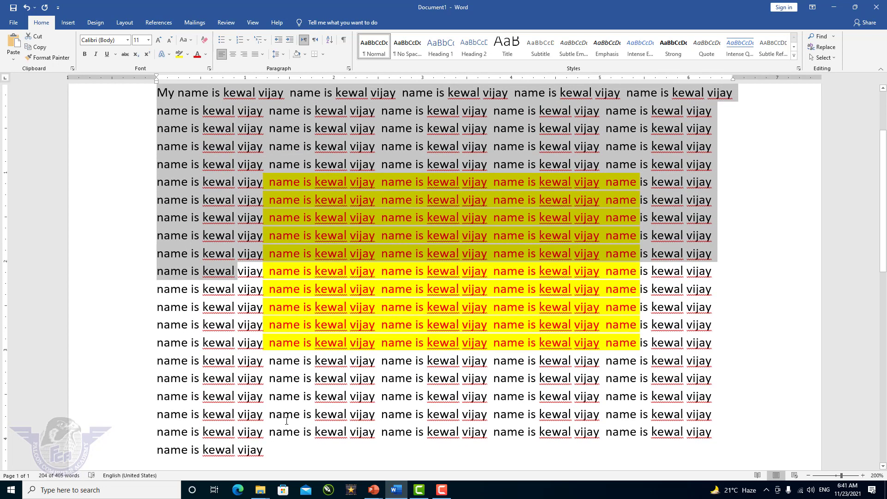